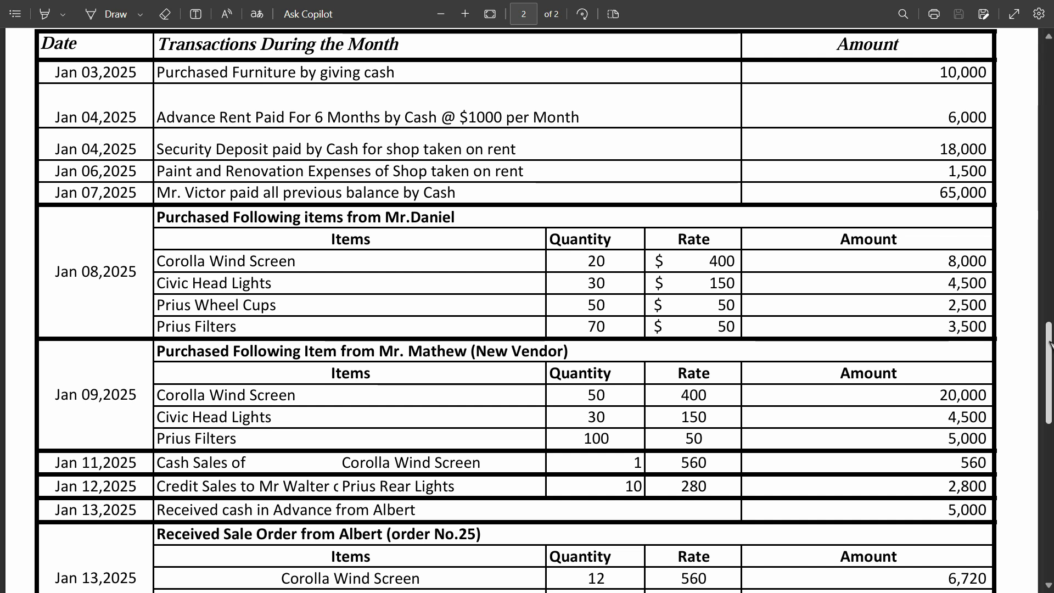
Review the inventory details and the January 2025 transactions in the Elite Traders assignment PDF.
left_click_drag(1049, 352, 1050, 231)
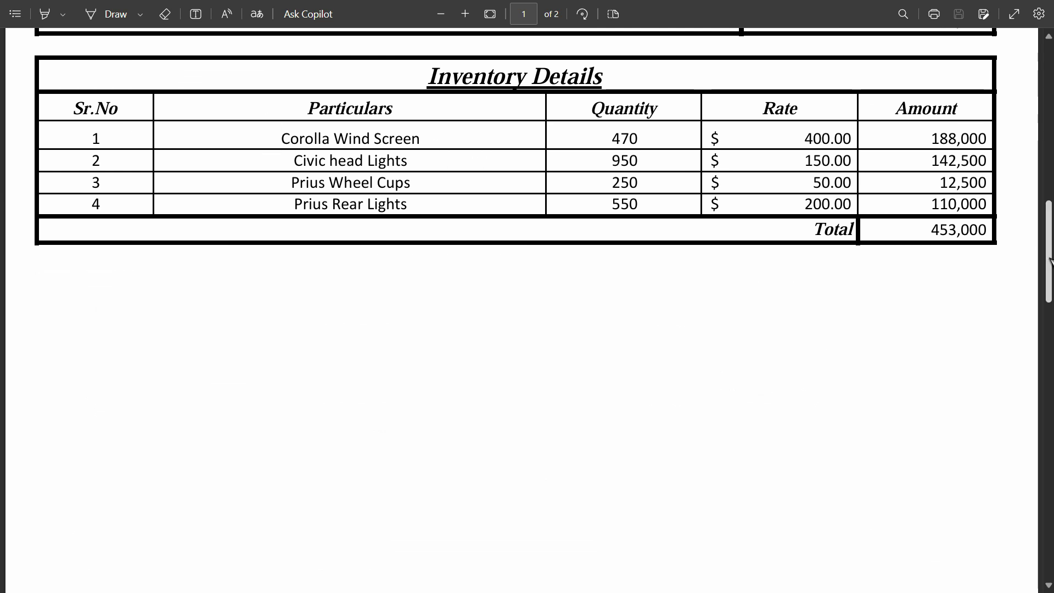
scroll(1050, 256, "up", 1)
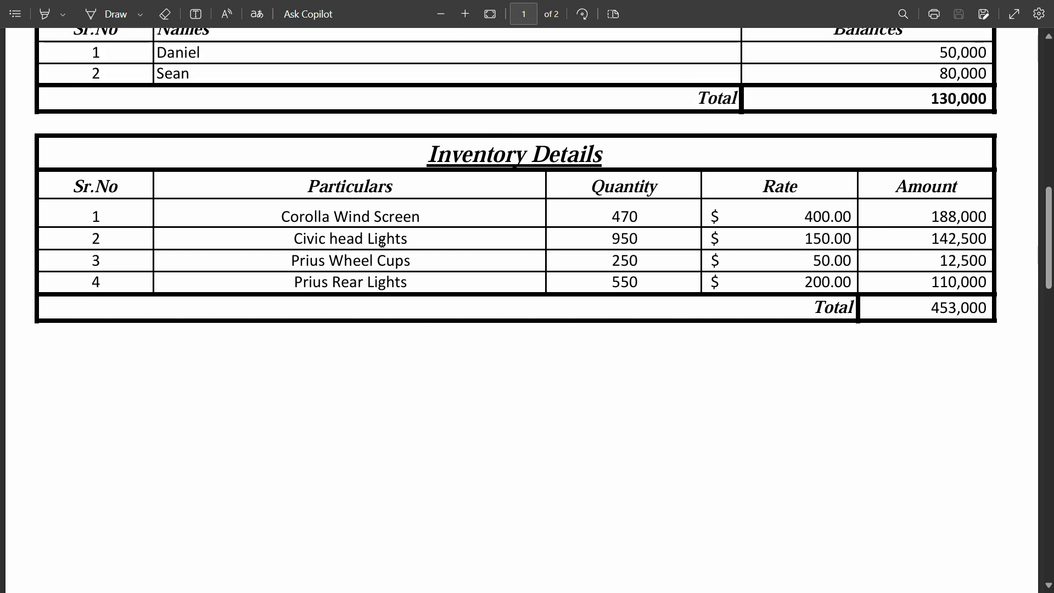
scroll(141, 326, "down", 7)
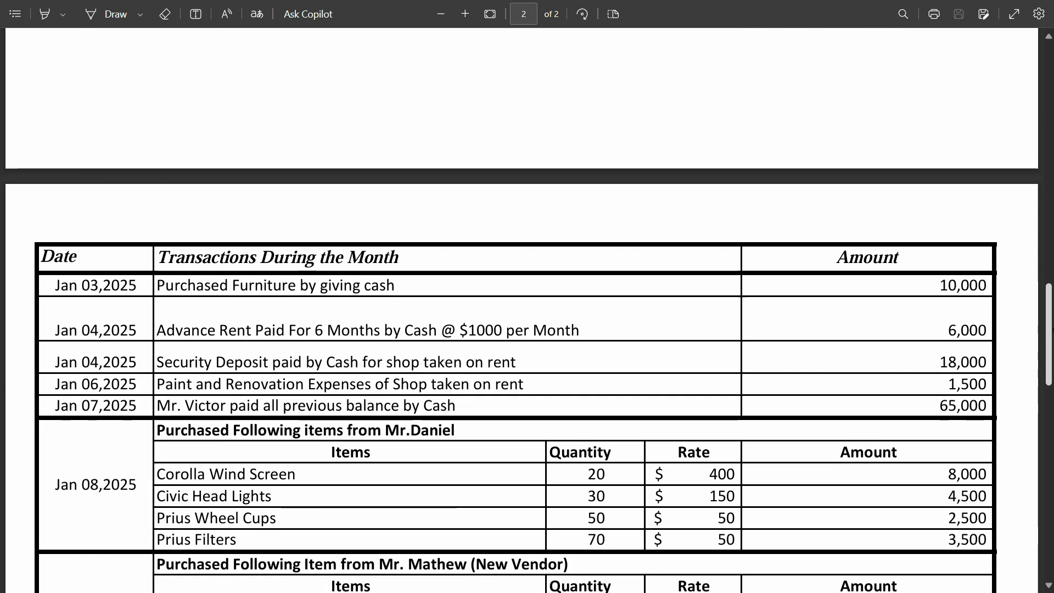
scroll(172, 317, "down", 3)
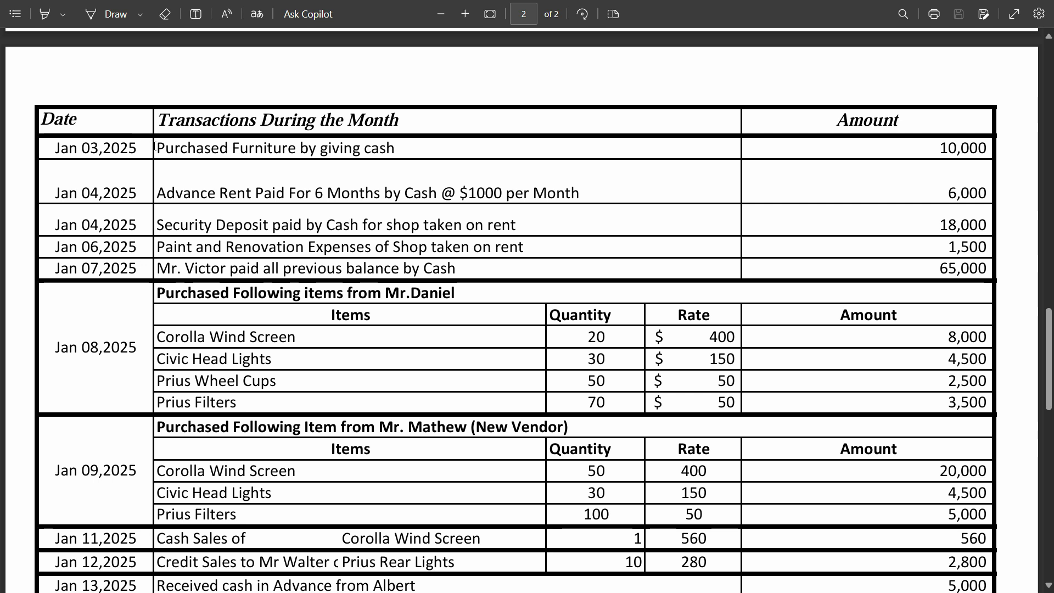
Switch to TallyPrime, look through the Receipt, Journal, Sales and Payment voucher types, and leave voucher entry.
key("alt+Tab")
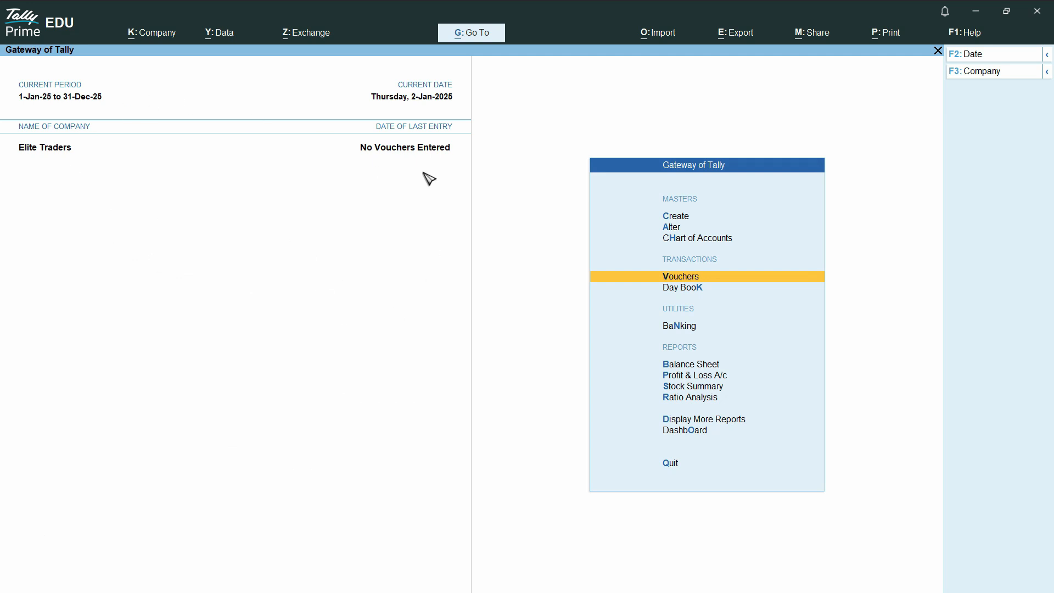
left_click(697, 280)
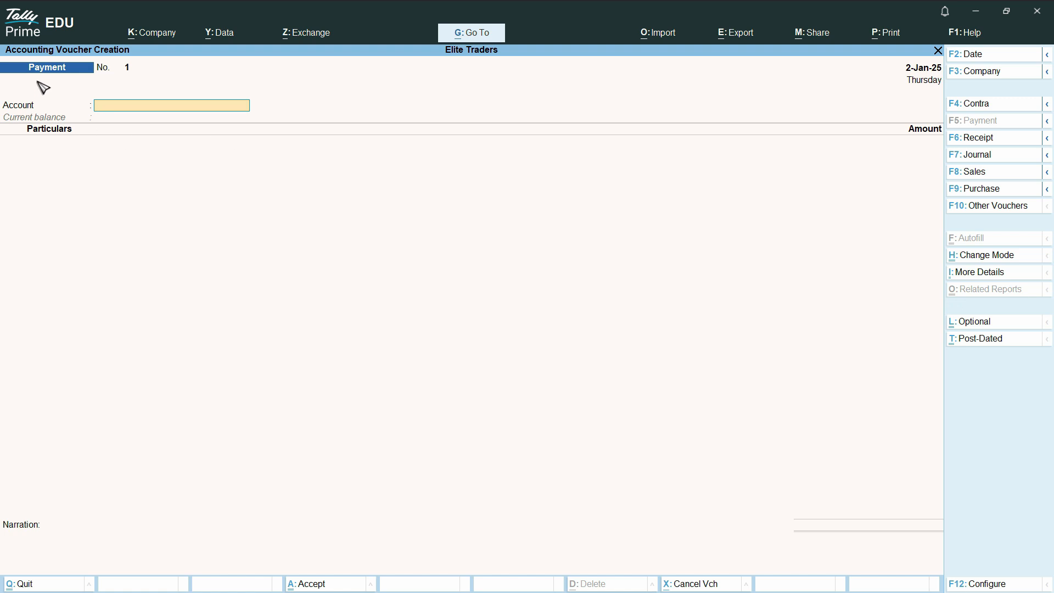
left_click(991, 145)
left_click(983, 156)
left_click(975, 172)
left_click(981, 141)
left_click(978, 174)
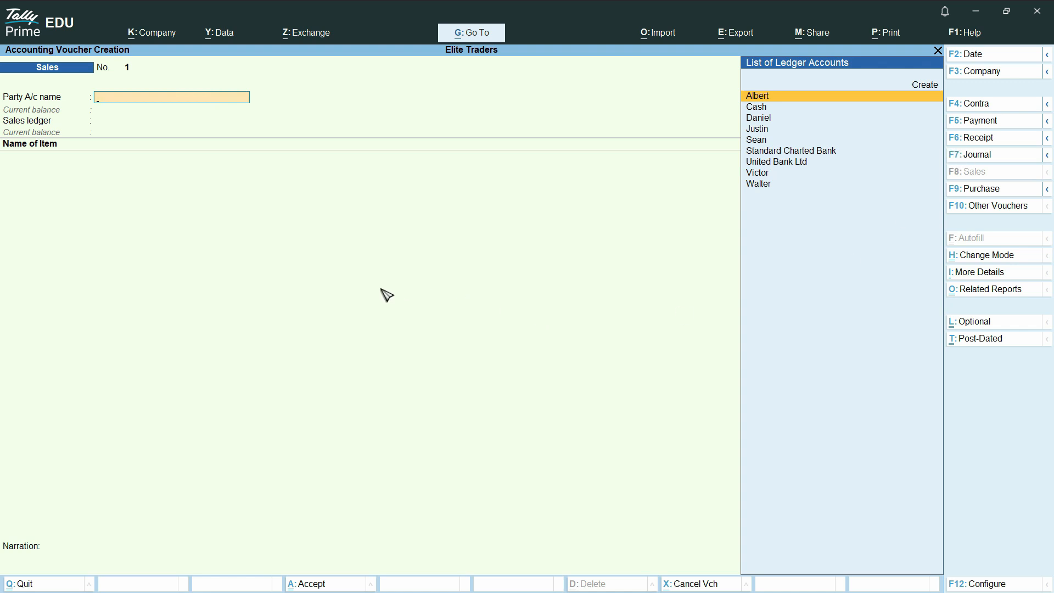
key("F5")
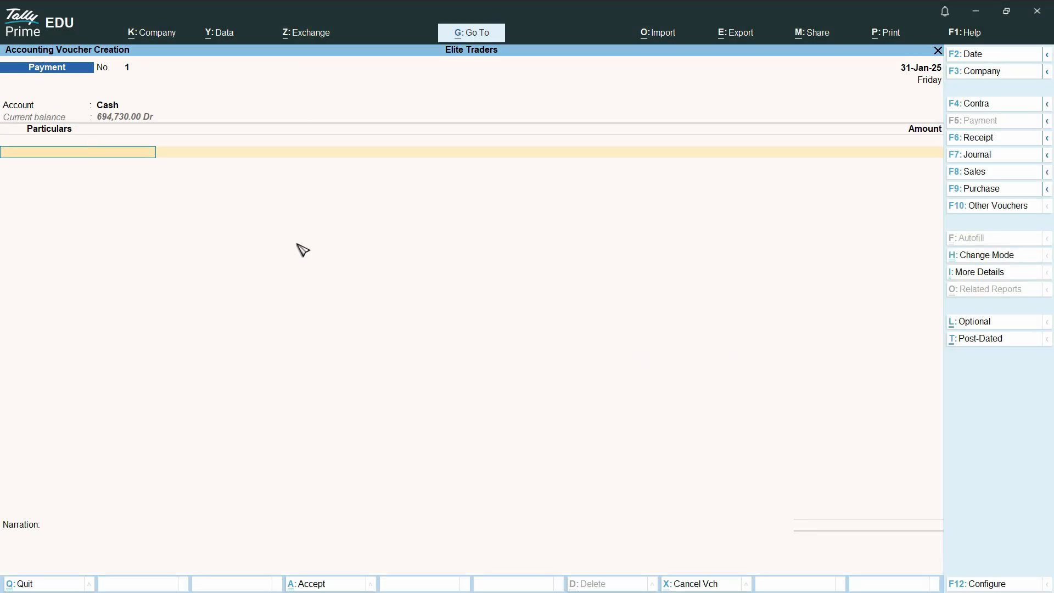
key("Escape")
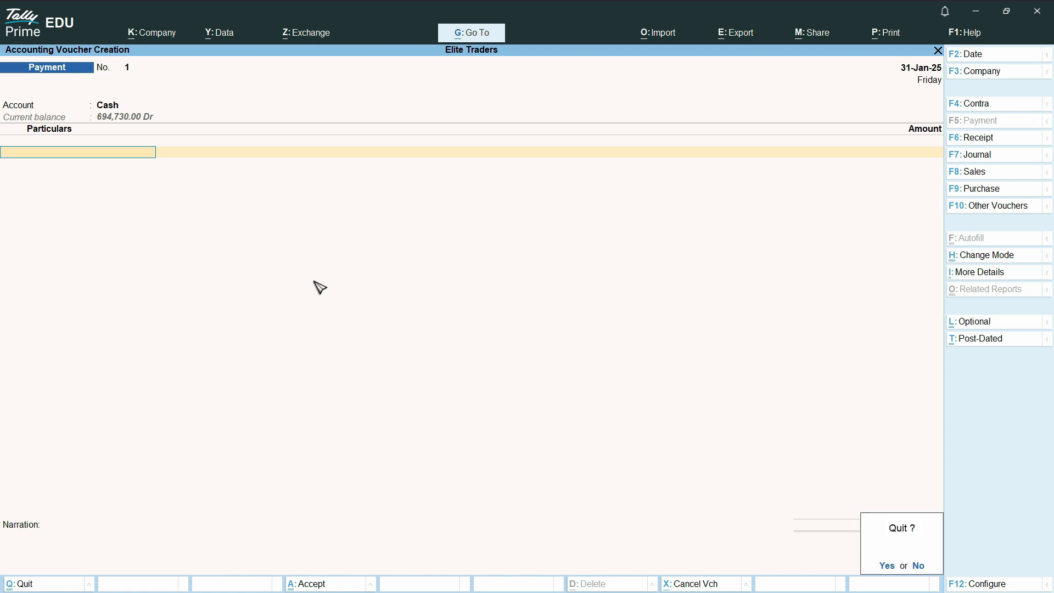
key("Return")
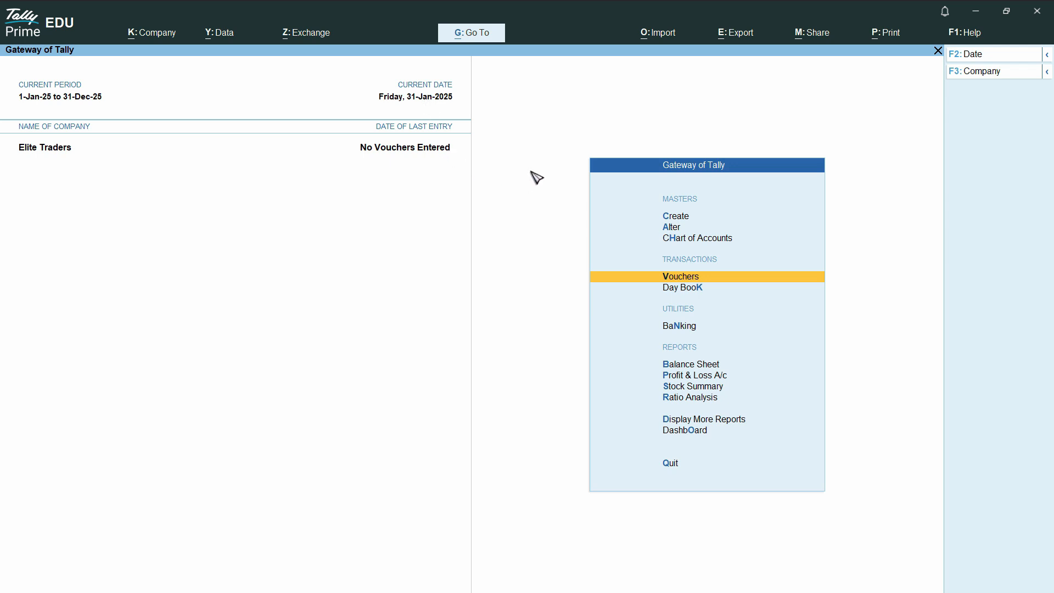
Open a new payment voucher and check the first January transaction in the assignment PDF.
left_click(681, 279)
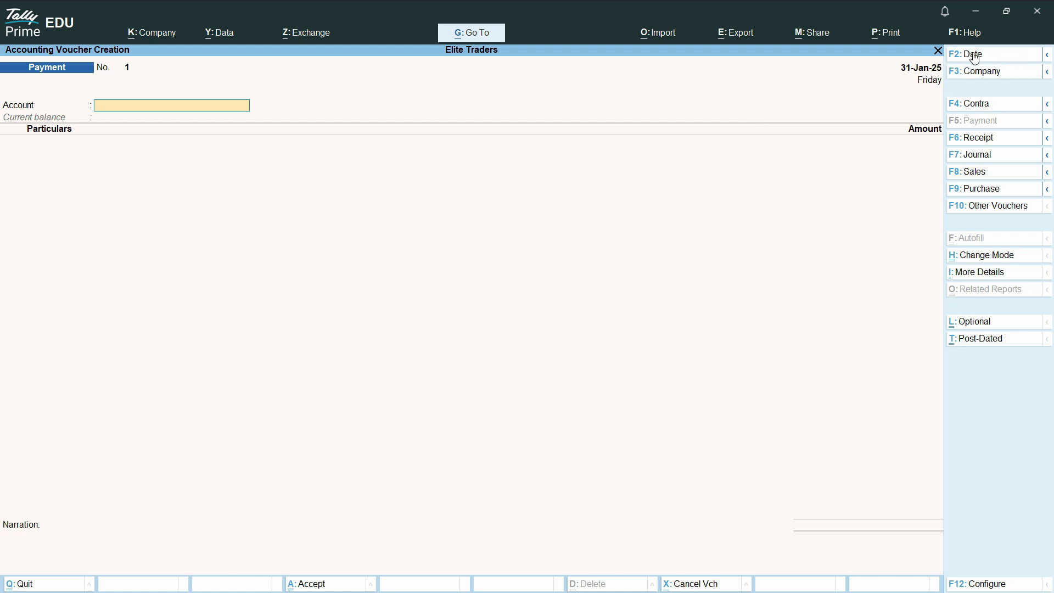
key("alt+Tab")
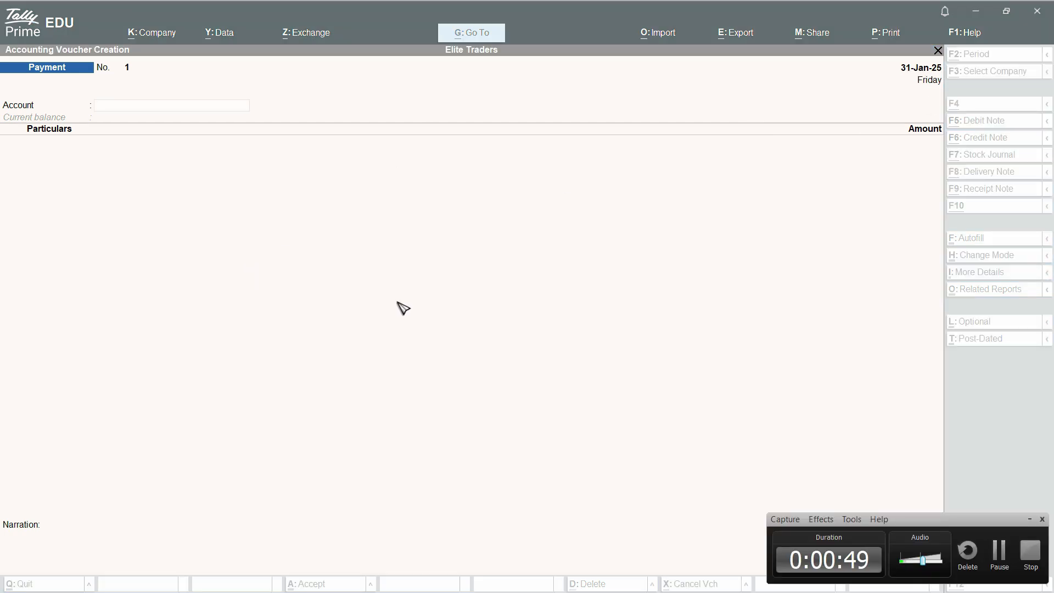
left_click(1000, 550)
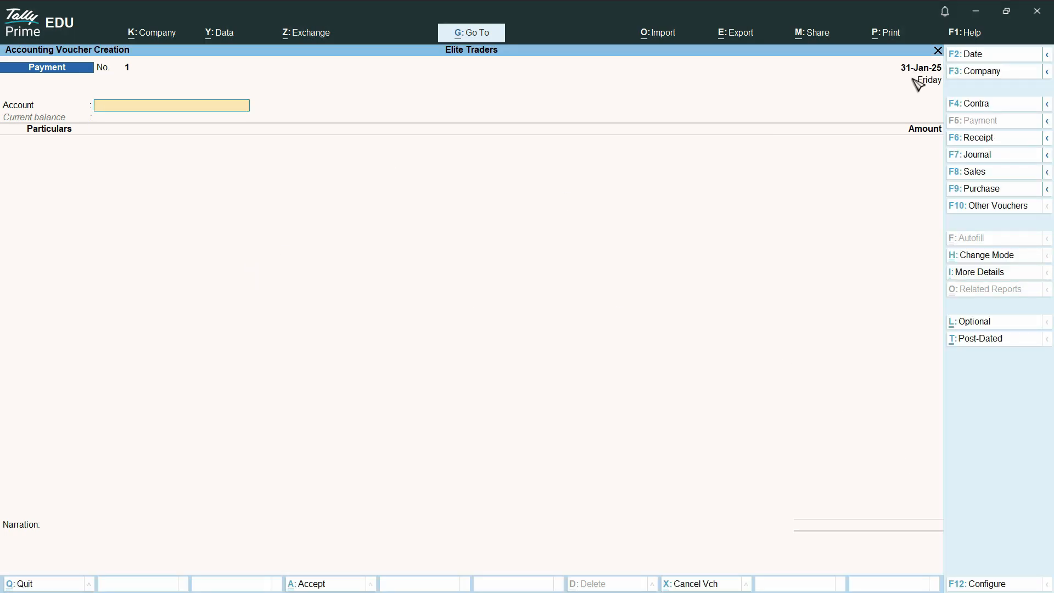
key("alt+Tab")
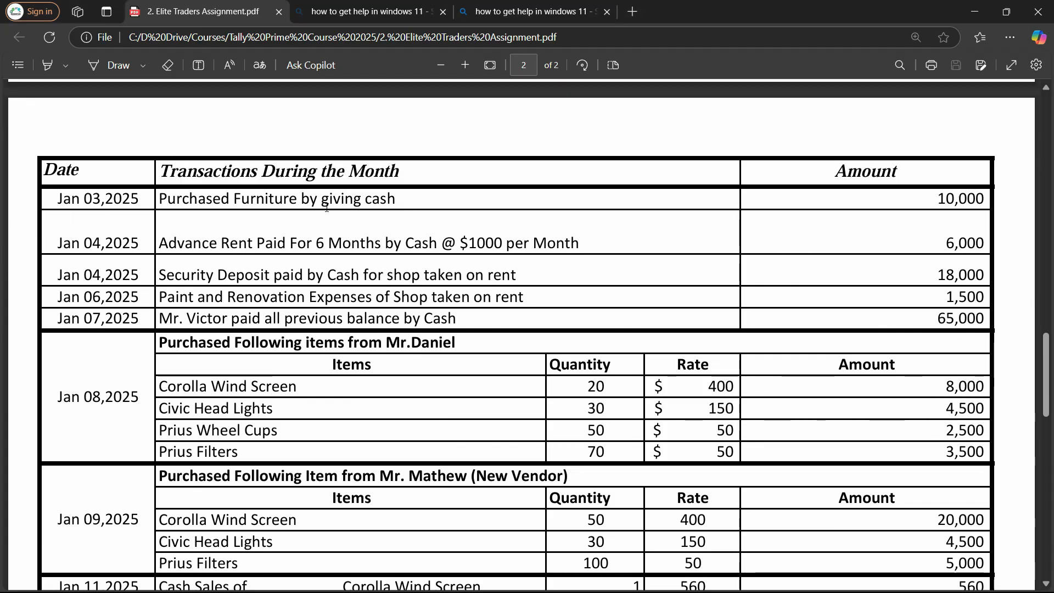
key("alt+Tab")
Set the payment voucher's date to 2-Jan-25.
key("F2")
type("02")
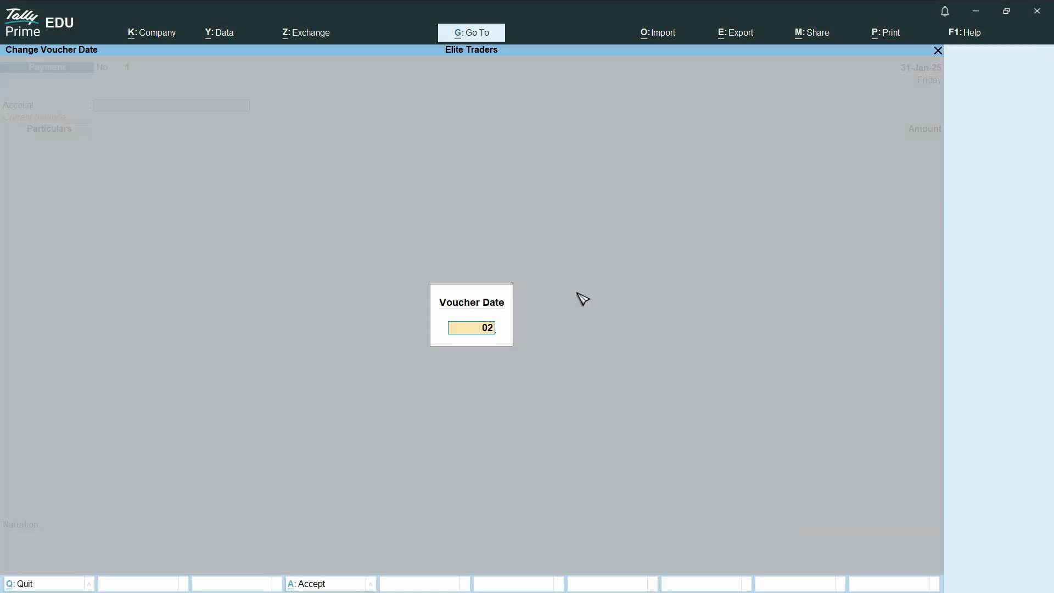
key("Return")
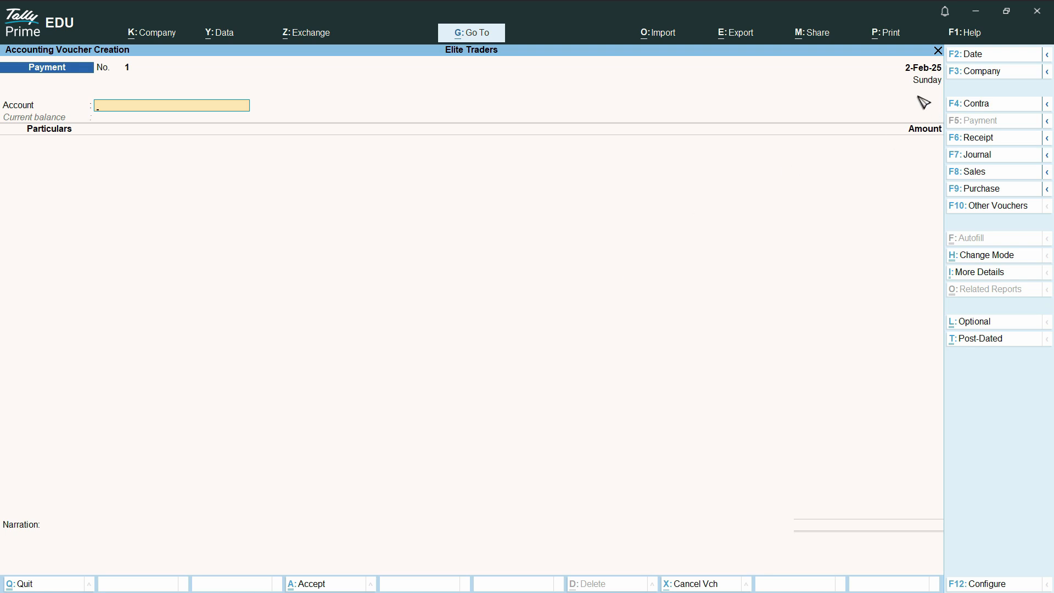
left_click(975, 55)
type("03")
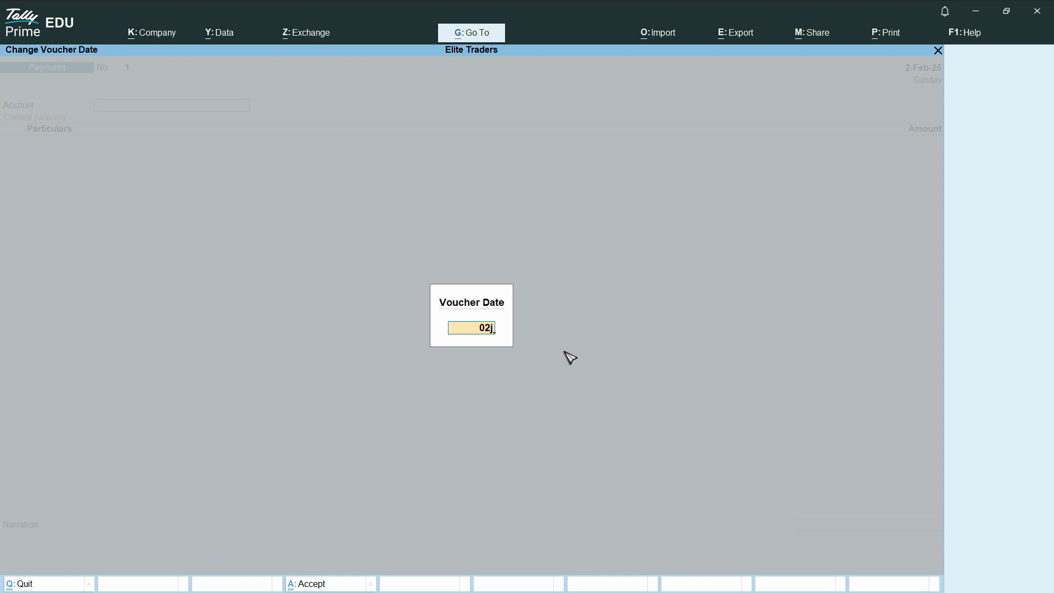
type("j")
key("Return")
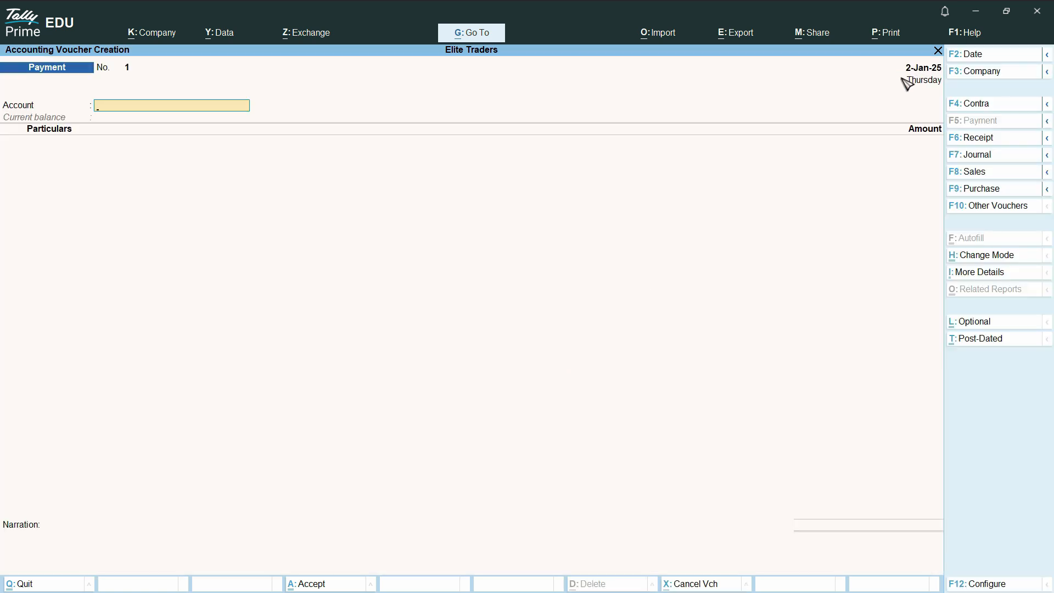
Set the payment voucher's date to 31-Jan-25, checking the transaction dates in the assignment PDF shown full screen.
left_click(977, 56)
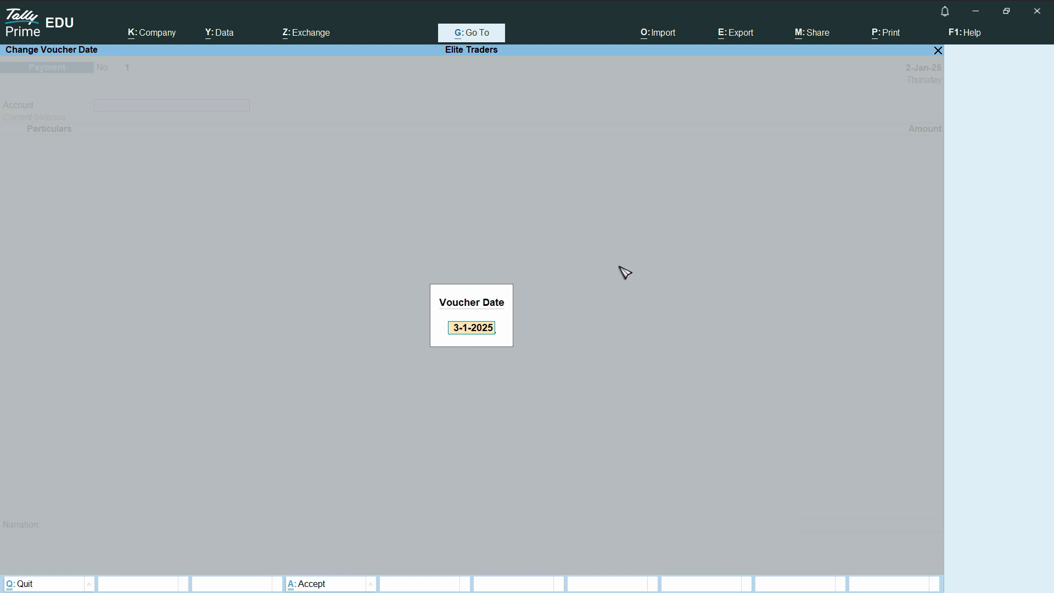
type("03jan25")
key("alt+Tab")
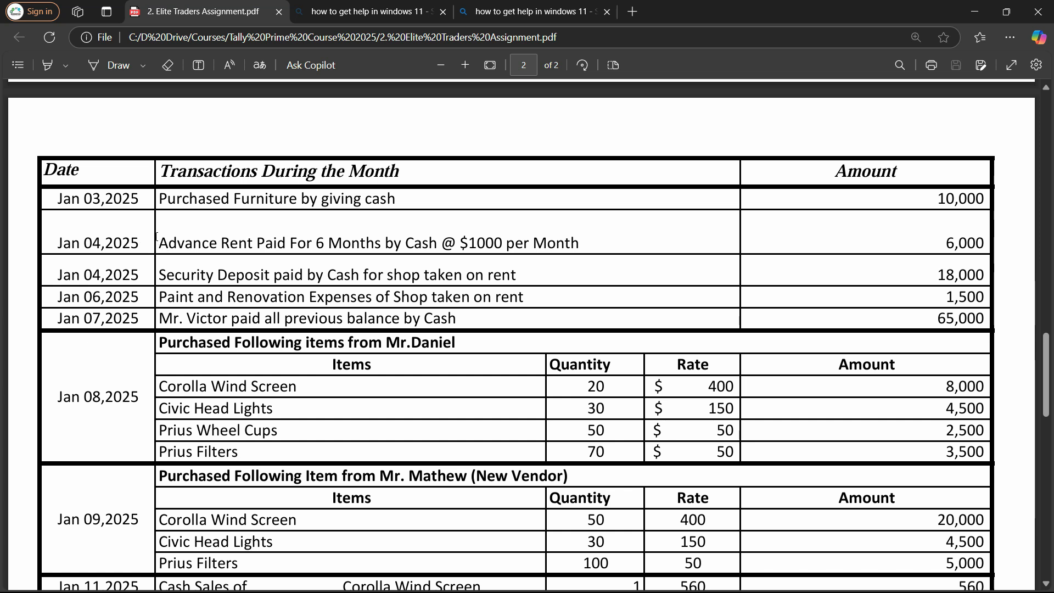
left_click(1011, 37)
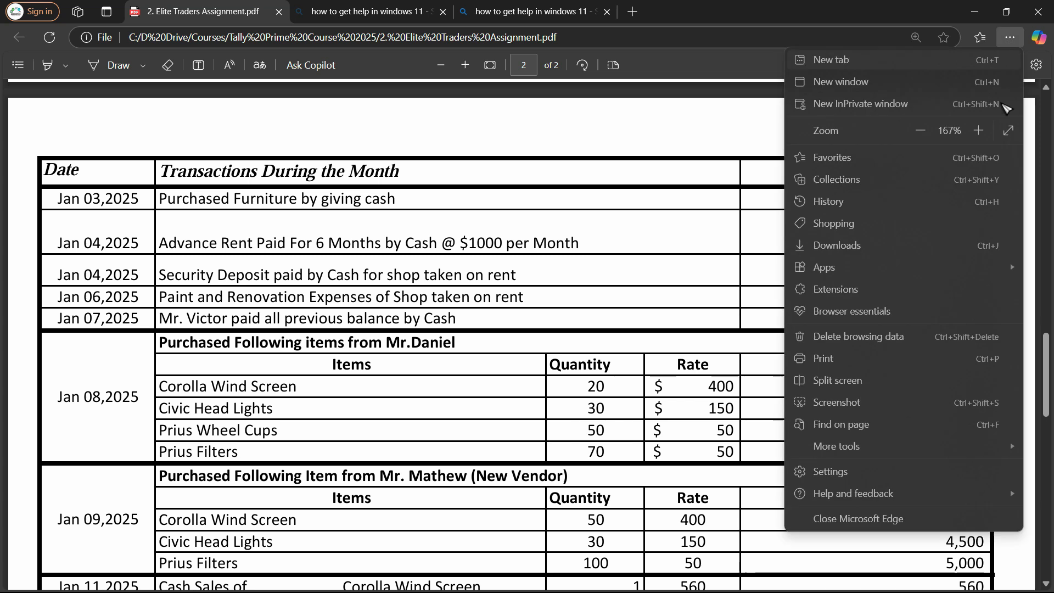
left_click(1009, 131)
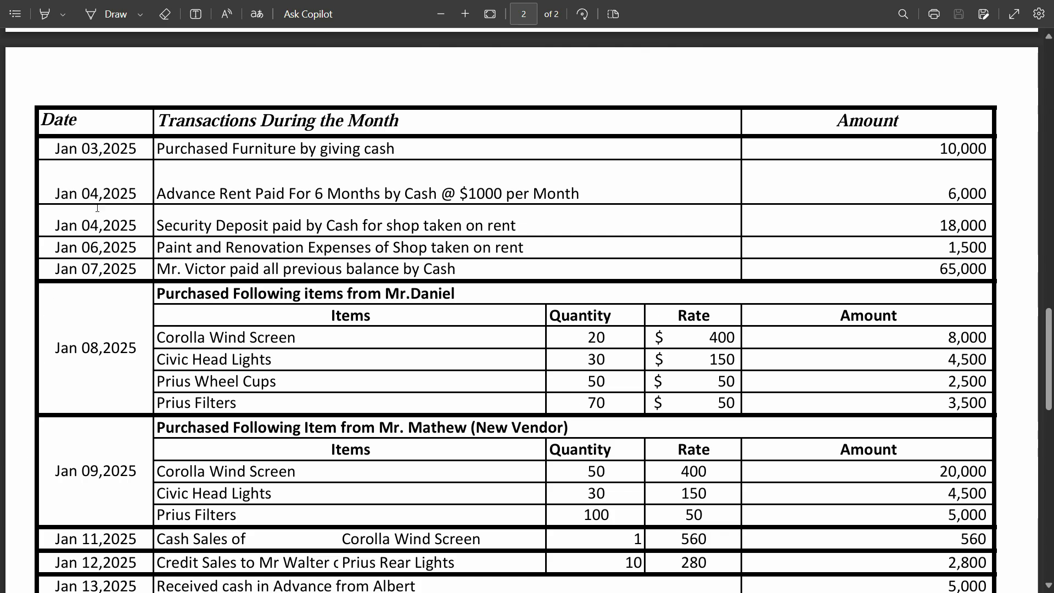
key("alt+Tab")
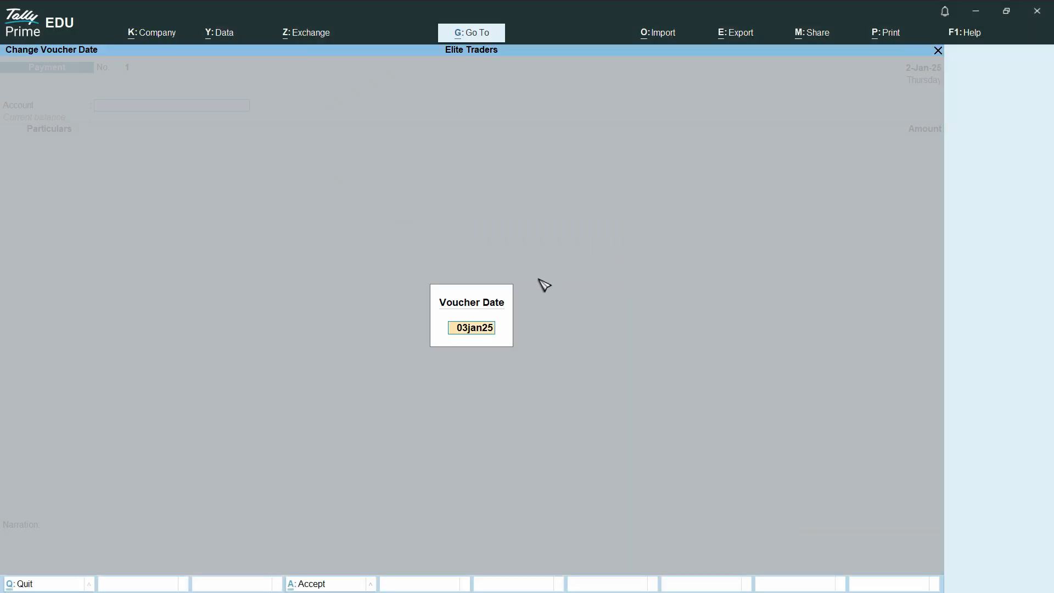
type("31")
key("Return")
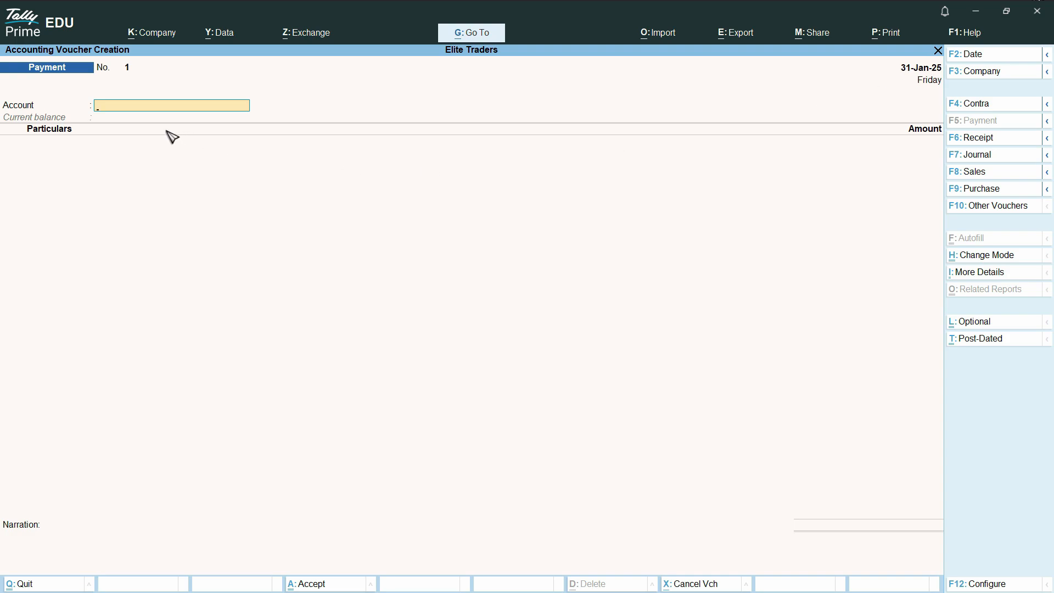
Choose Cash as the payment voucher's account, checking the furniture purchase in the assignment PDF.
key("alt+Tab")
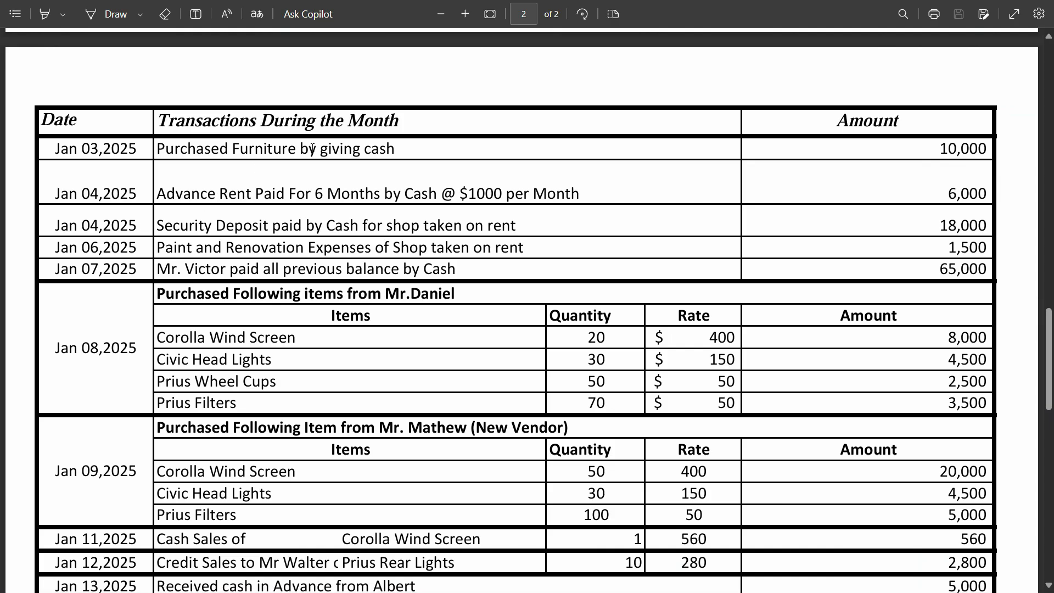
key("alt+Tab")
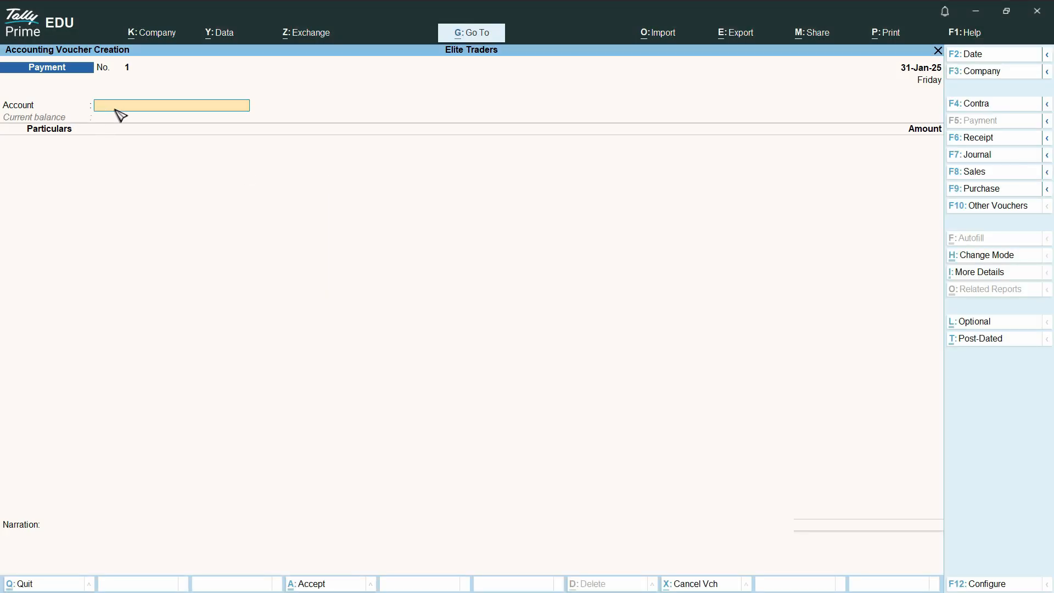
type("C")
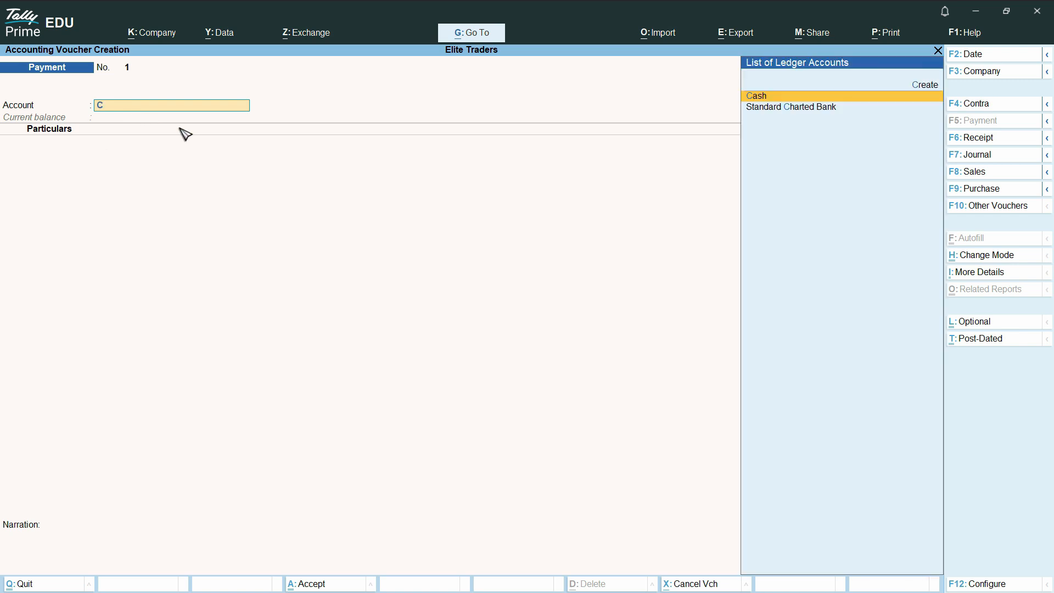
left_click(775, 101)
key("alt+Tab")
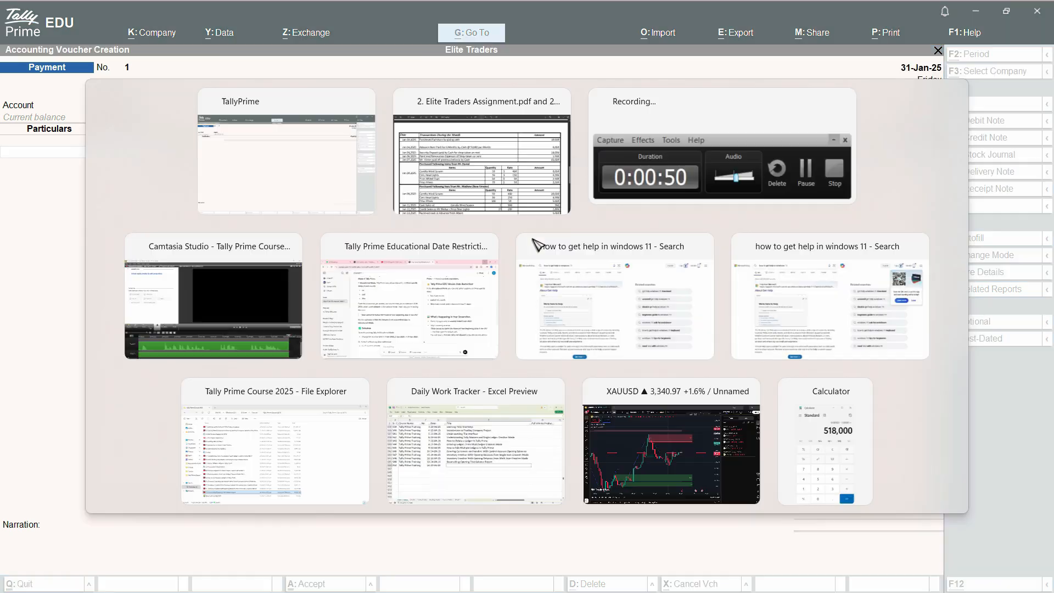
key("alt+Tab")
key("alt+Tab")
key("alt+Tab")
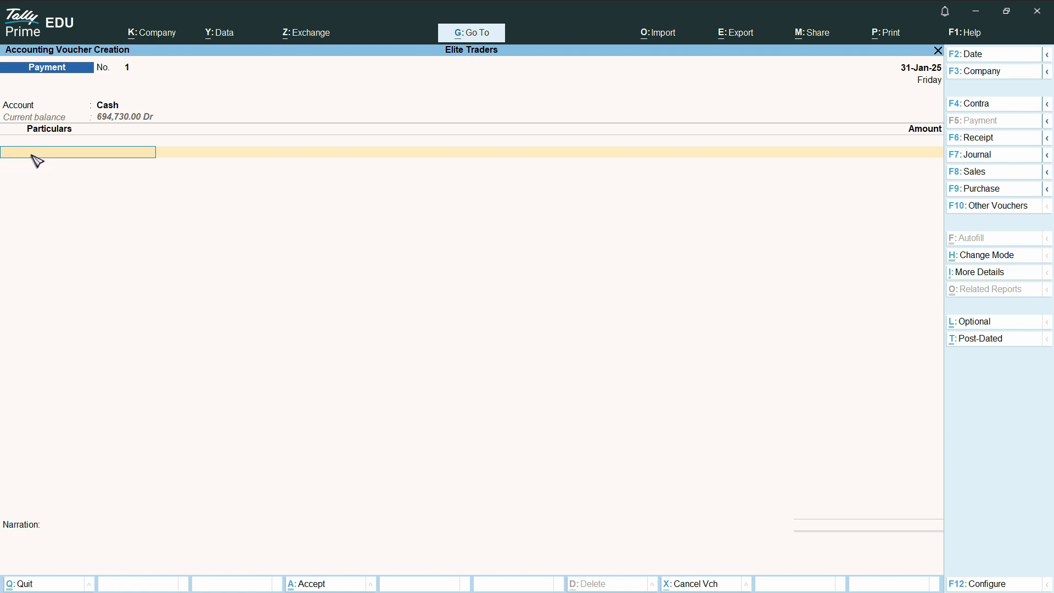
Create a ledger named Furniture under Fixed Assets from the voucher's particulars line.
key("alt+c")
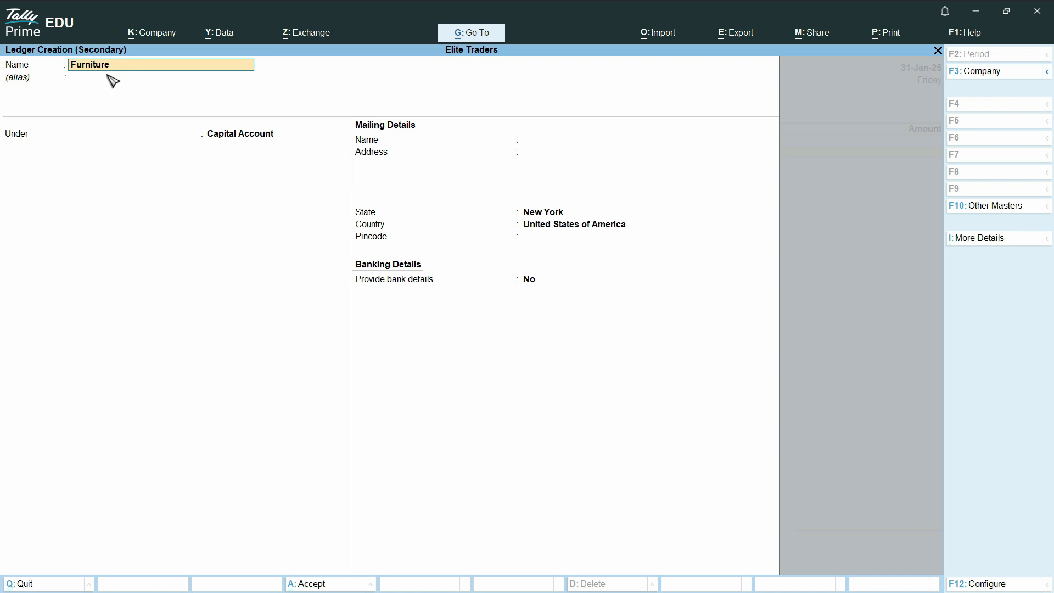
key("Return")
key("Return")
type("F")
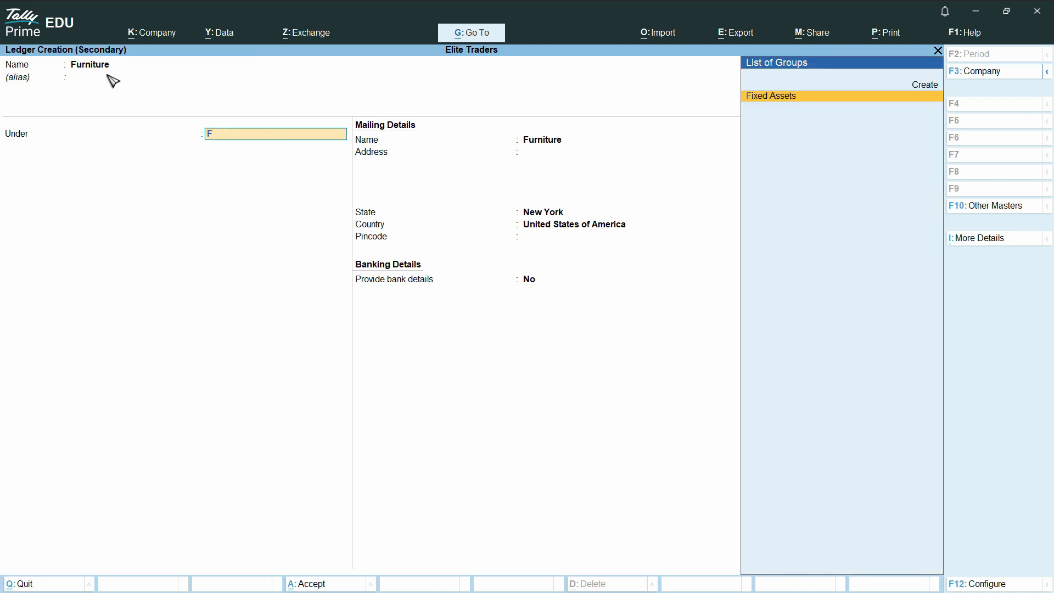
key("Return")
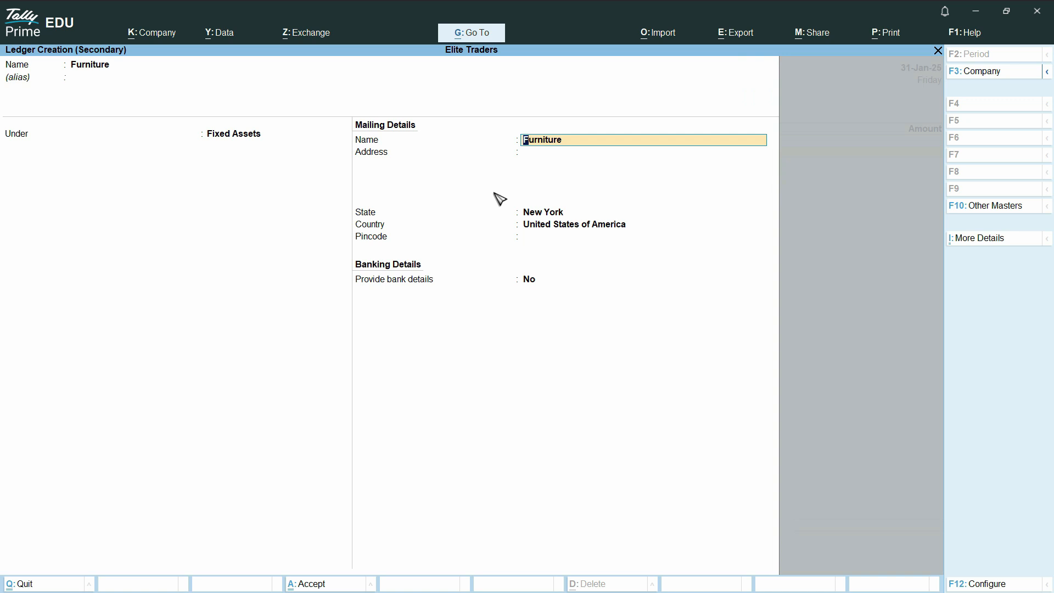
key("ctrl")
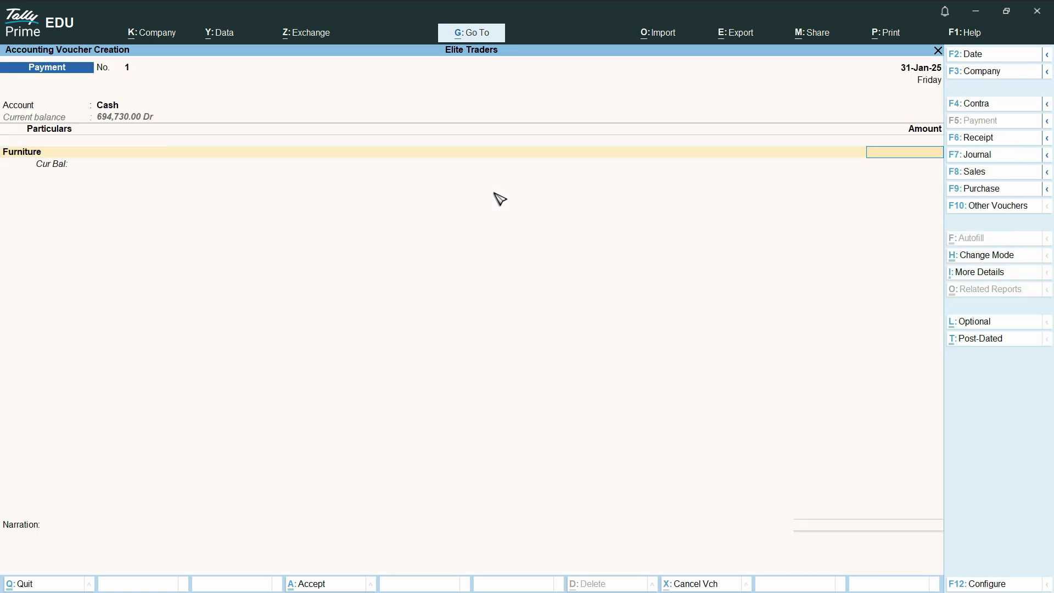
Enter 10000 as the Furniture amount in the payment voucher and return to the transaction list in the assignment PDF.
key("alt+Tab")
key("alt+Tab")
type("10000")
key("Return")
key("Return")
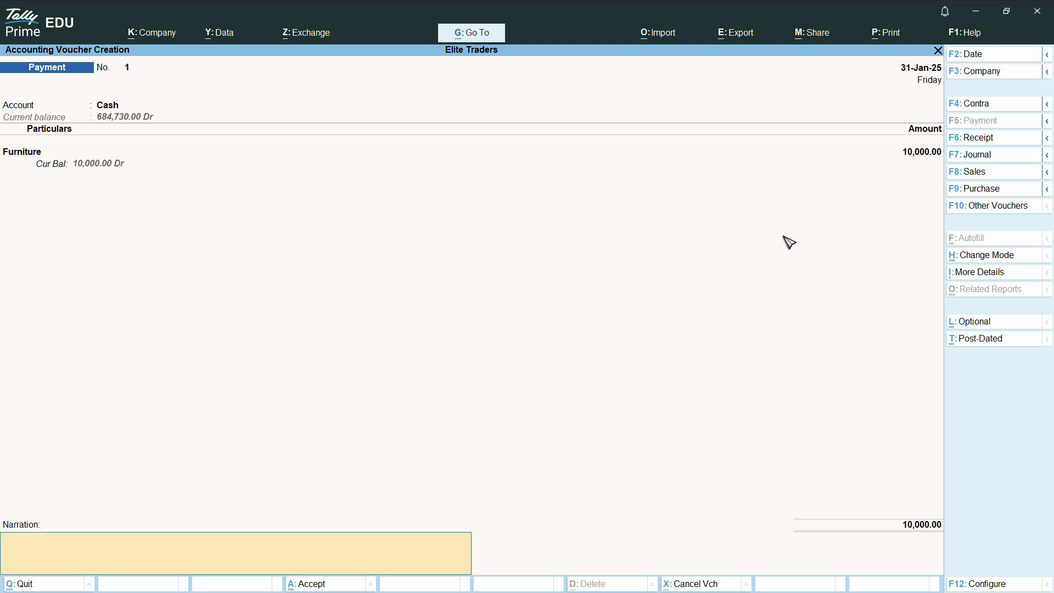
key("alt")
key("alt+Tab")
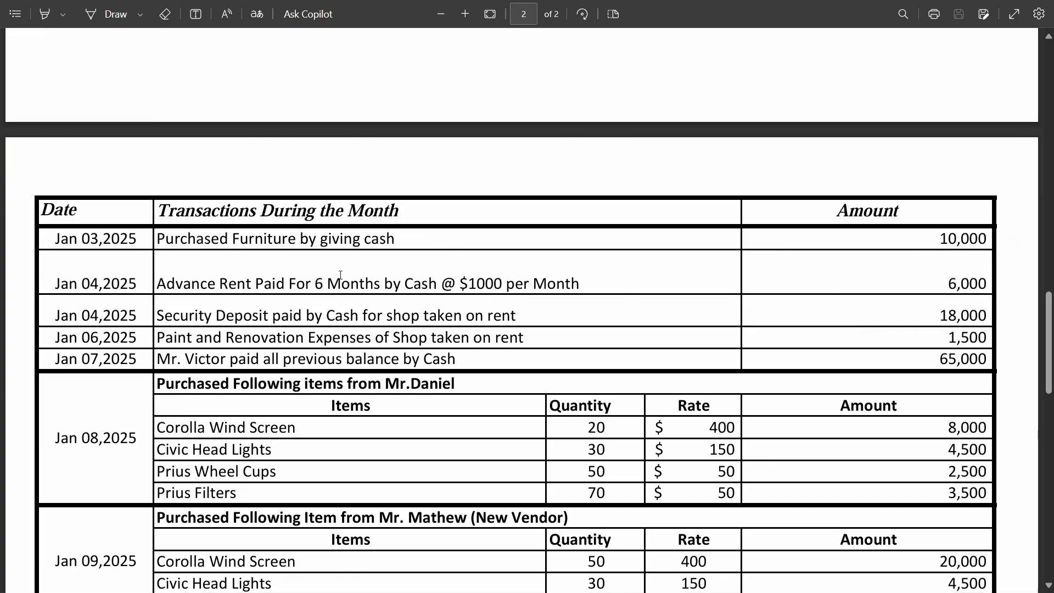
Copy "Purchased Furniture by giving cash" from the assignment PDF into the narration of the TallyPrime payment voucher and save the voucher.
triple_click(337, 243)
key("ctrl+c")
key("alt+Tab")
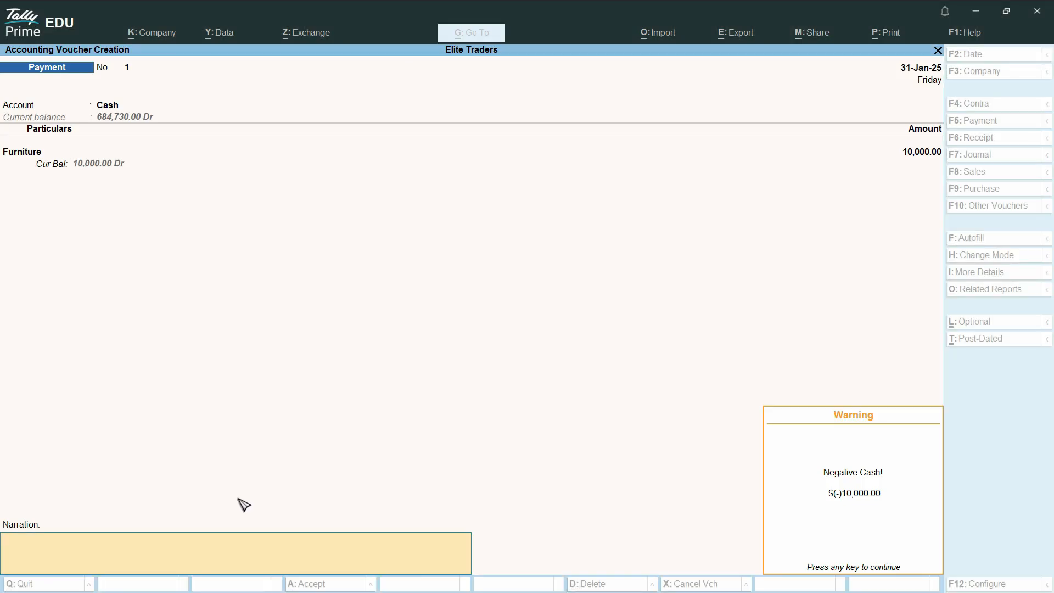
key("Return")
key("ctrl+alt+v")
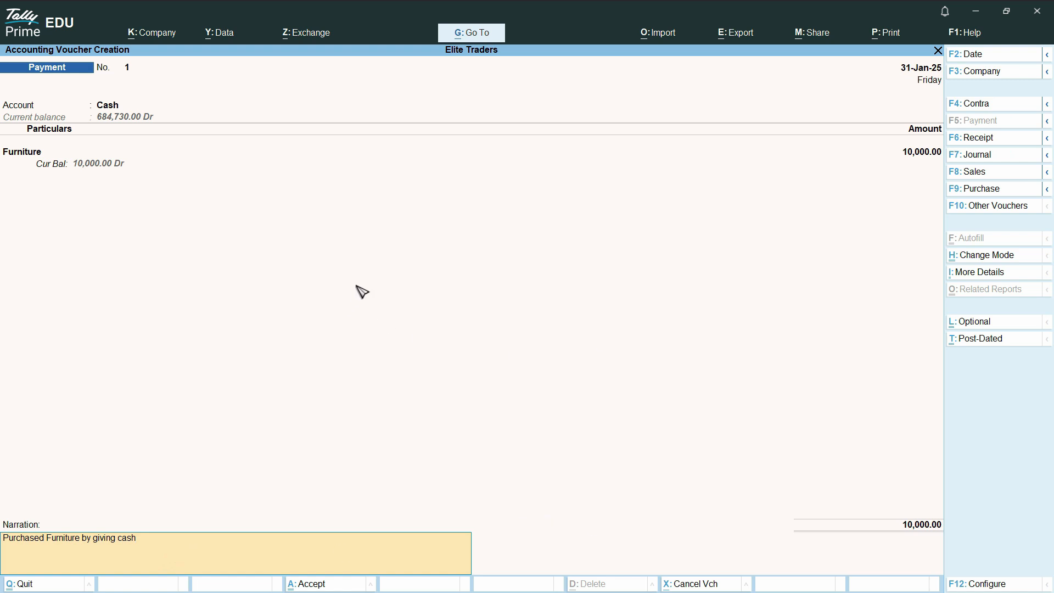
key("ctrl+a")
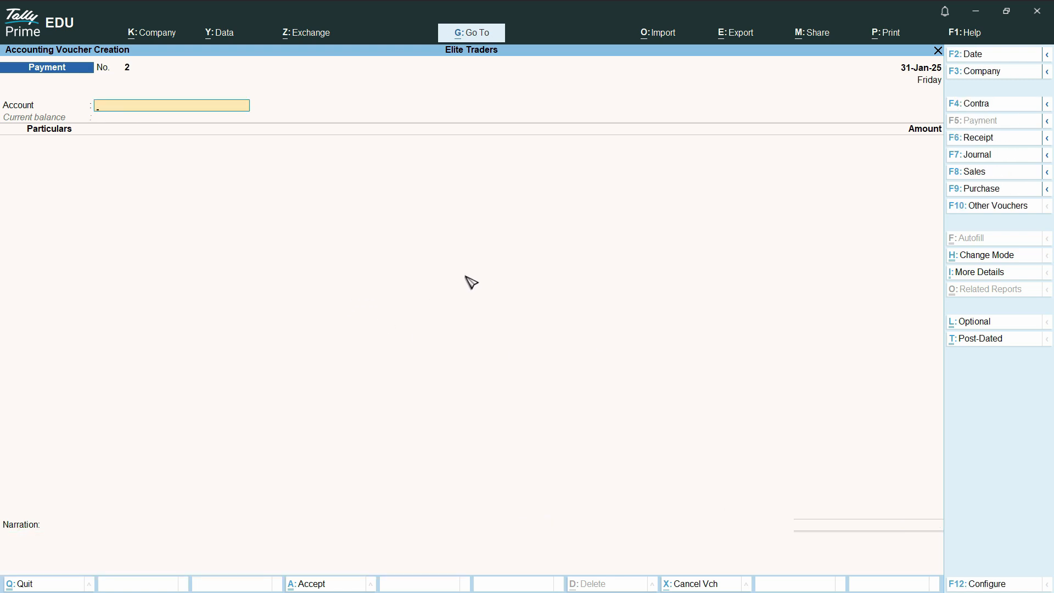
Leave payment voucher creation and open the Day Book report.
key("Escape")
key("Return")
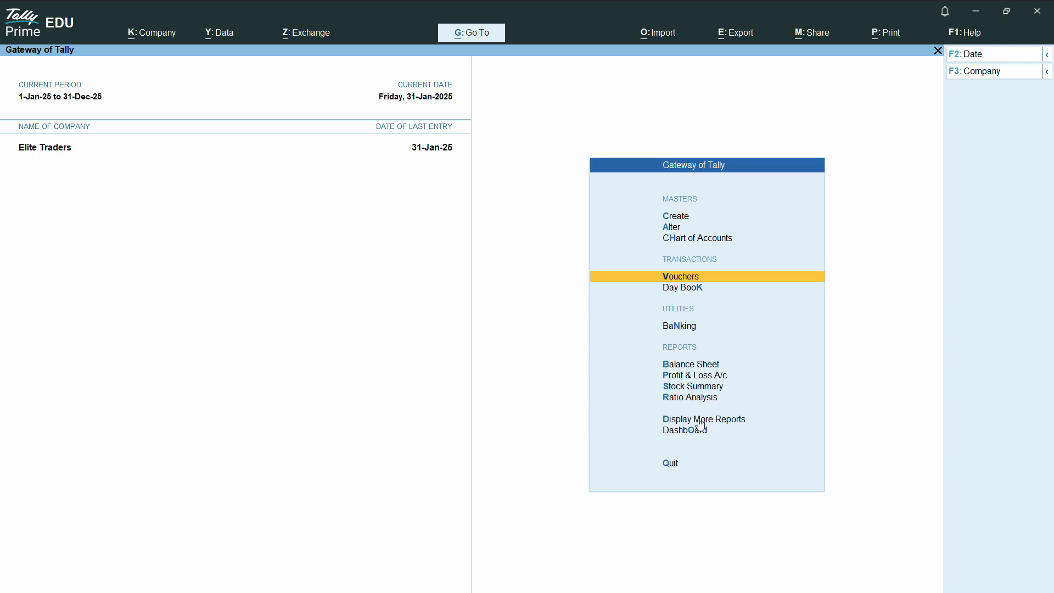
left_click(717, 422)
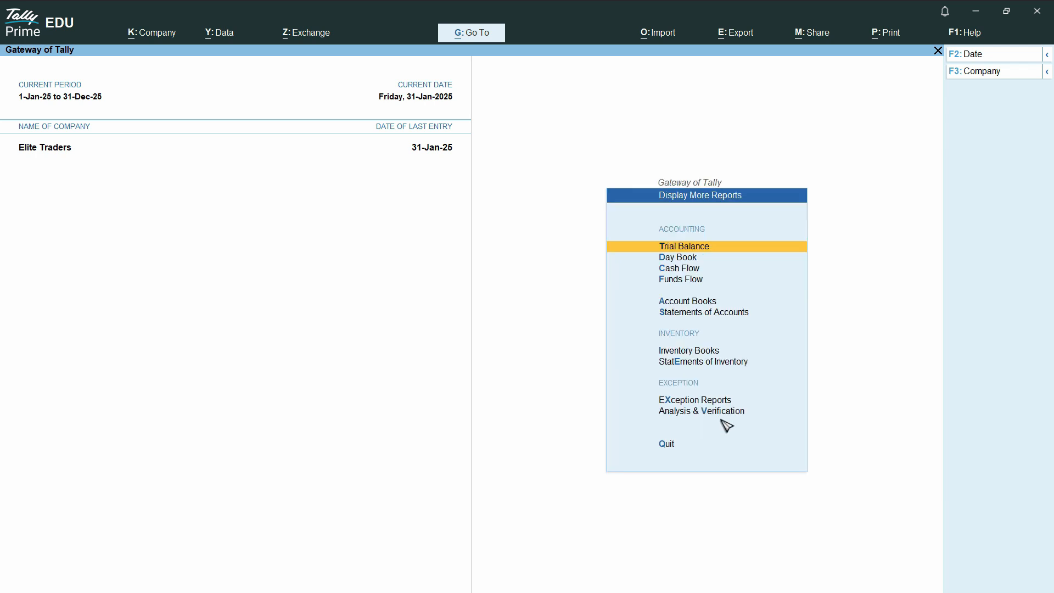
left_click(681, 259)
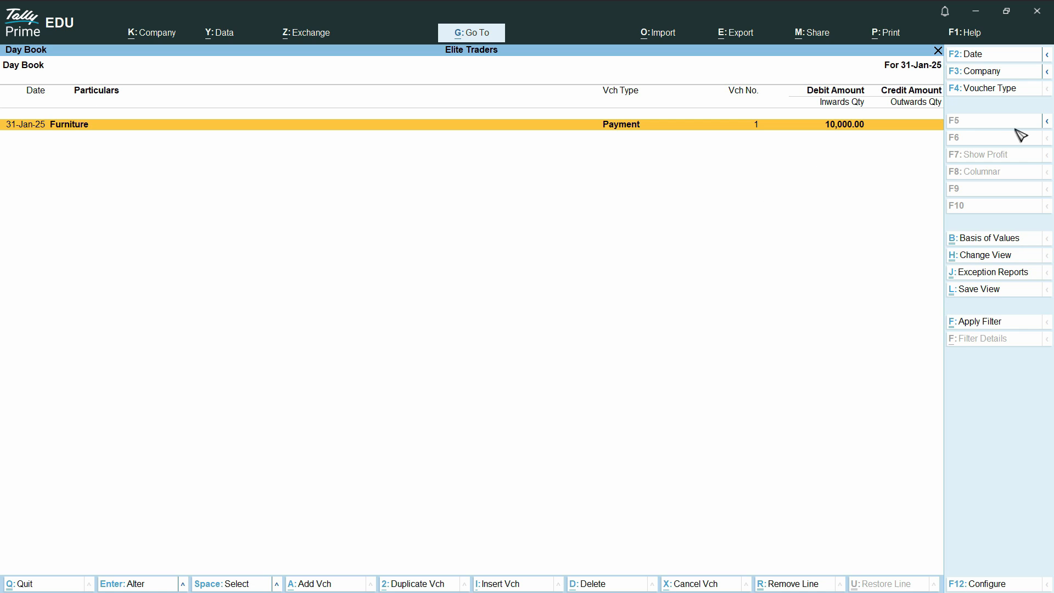
key("F2")
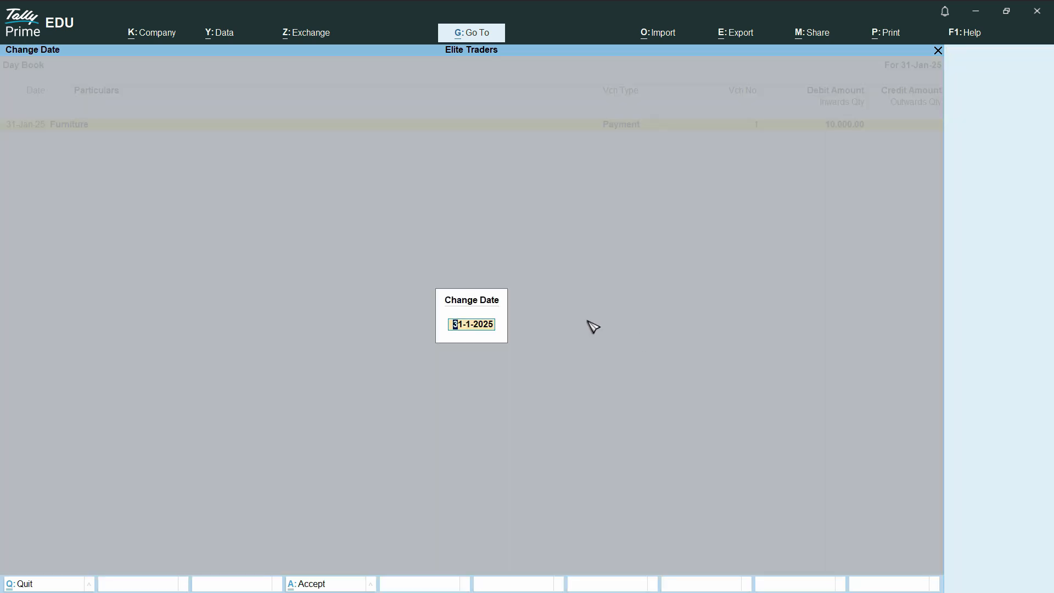
key("Escape")
key("Escape")
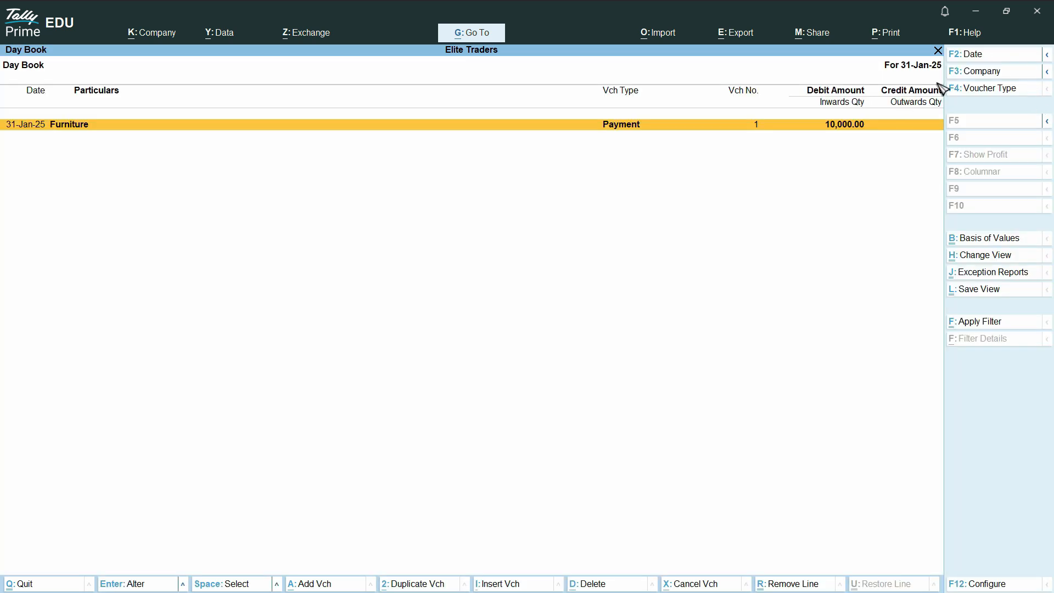
Set the Day Book period from 1-Jan-25 to 31-Jan-25.
left_click(1047, 54)
left_click(865, 74)
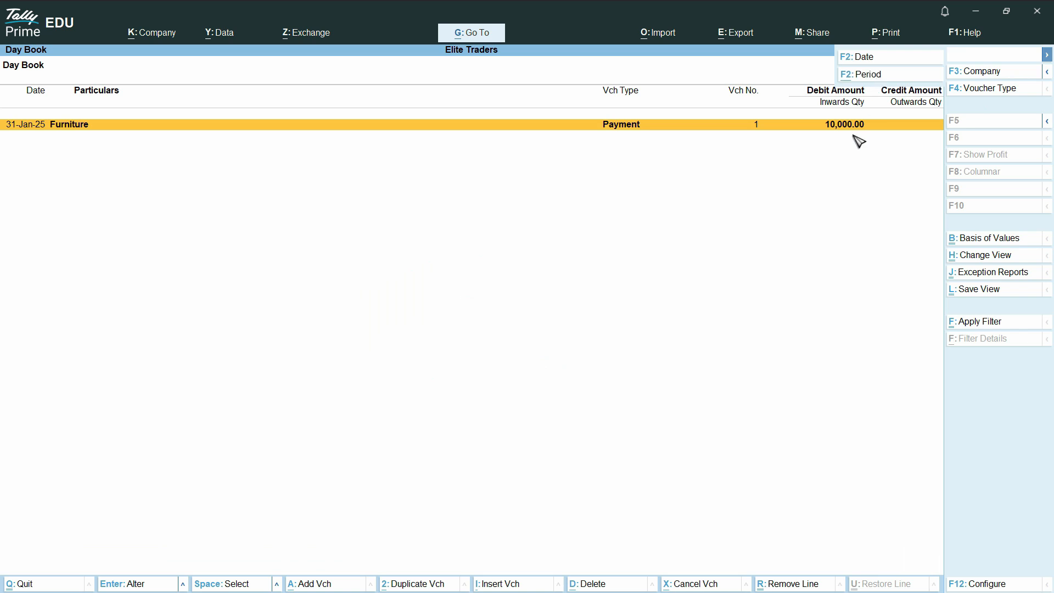
type("01-01")
key("Return")
key("Return")
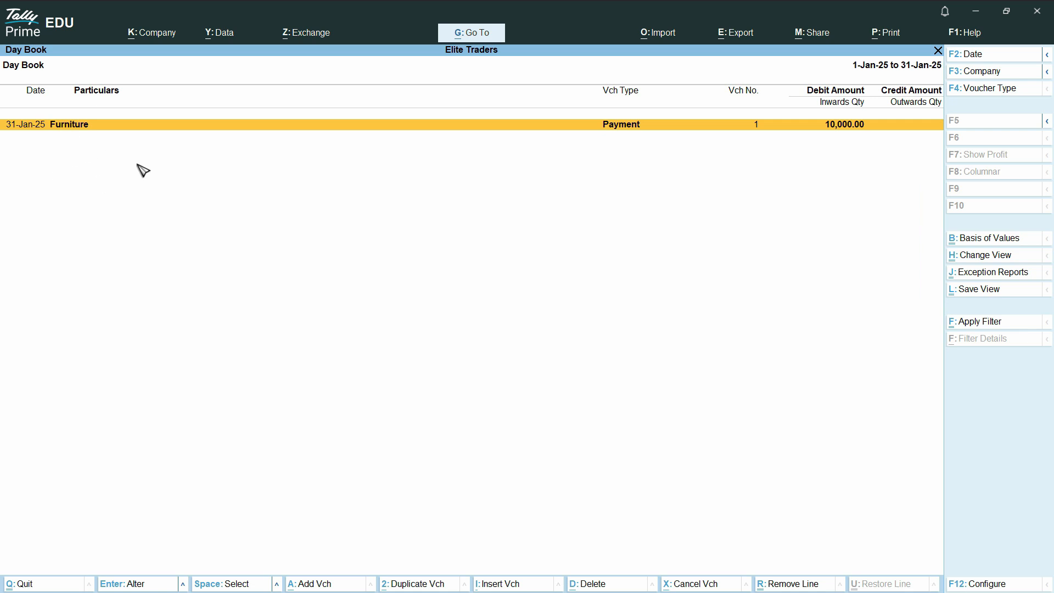
Open the Furniture payment voucher from the Day Book to review its entries, and leave both without altering anything.
left_click(88, 136)
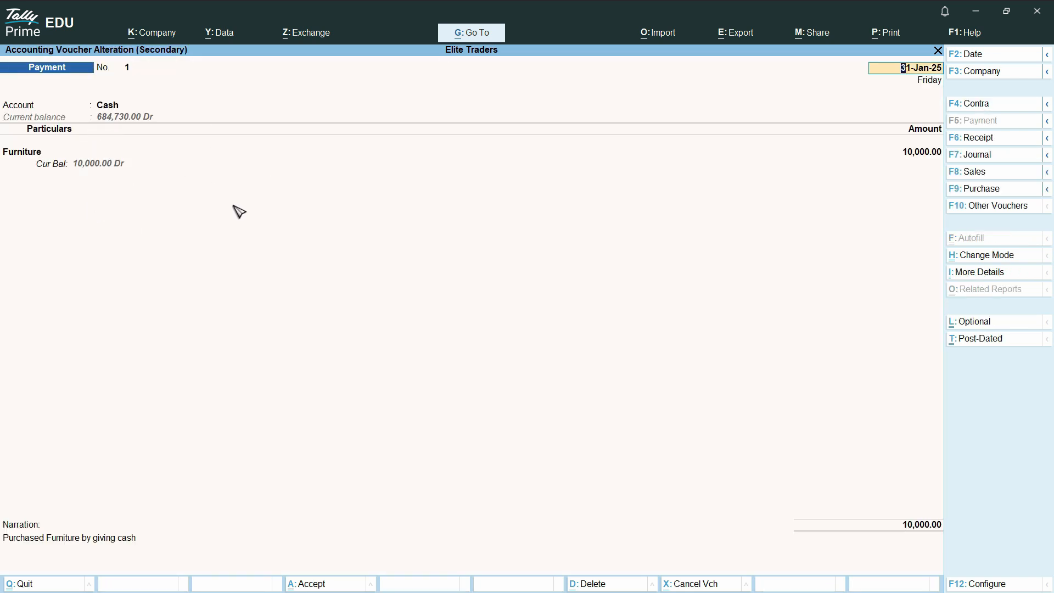
key("BackSpace")
key("Escape")
key("Escape")
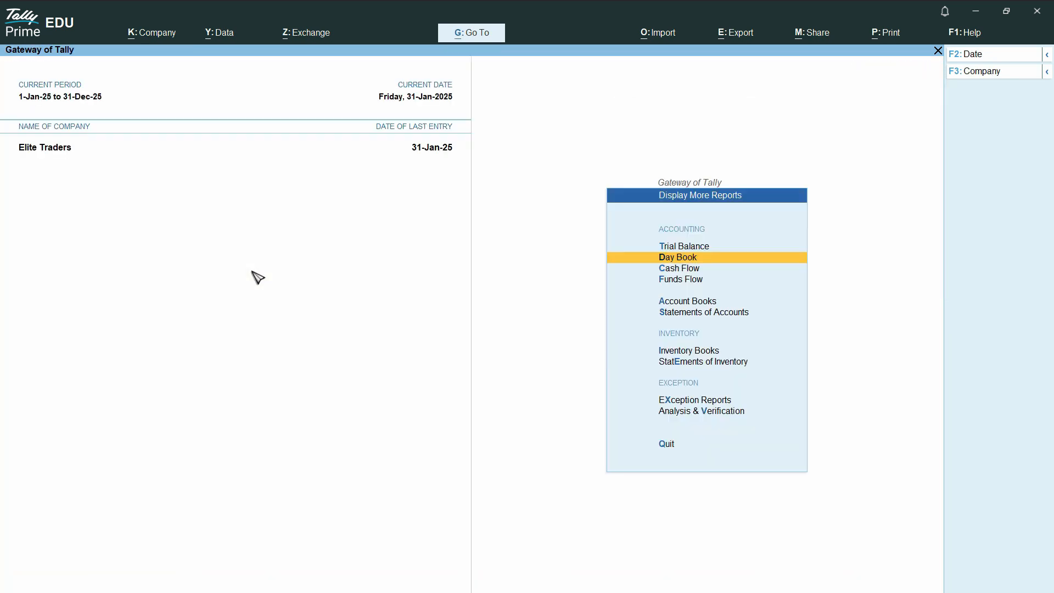